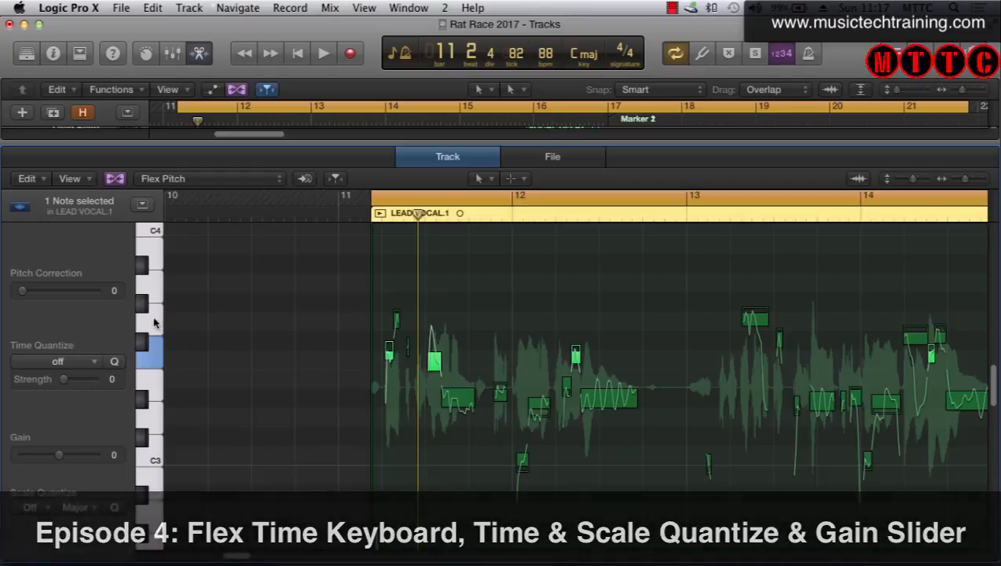
Select all E3 notes in the lead vocal at once, and then all G3 notes instead.
left_click(155, 387)
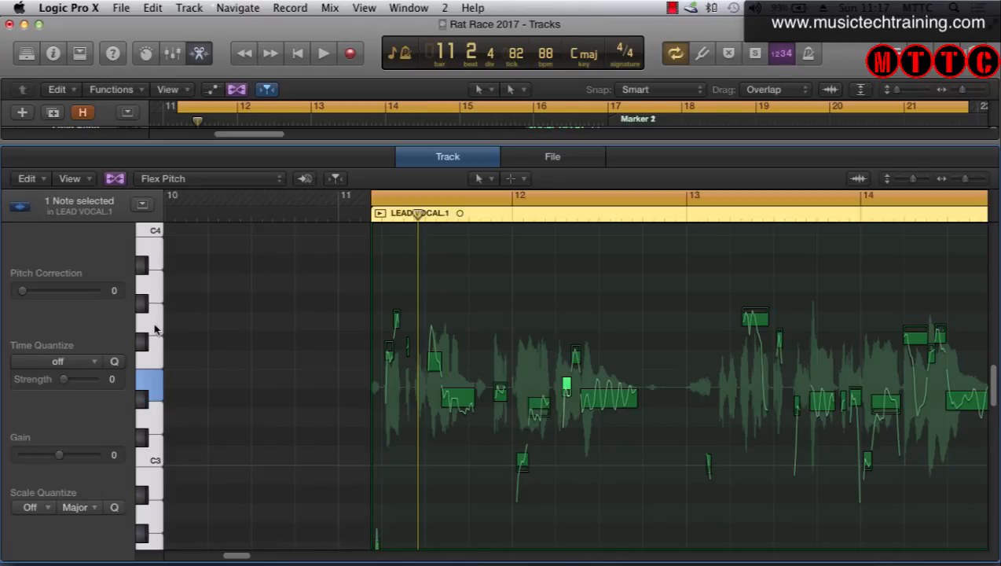
scroll(155, 330, "right", 1)
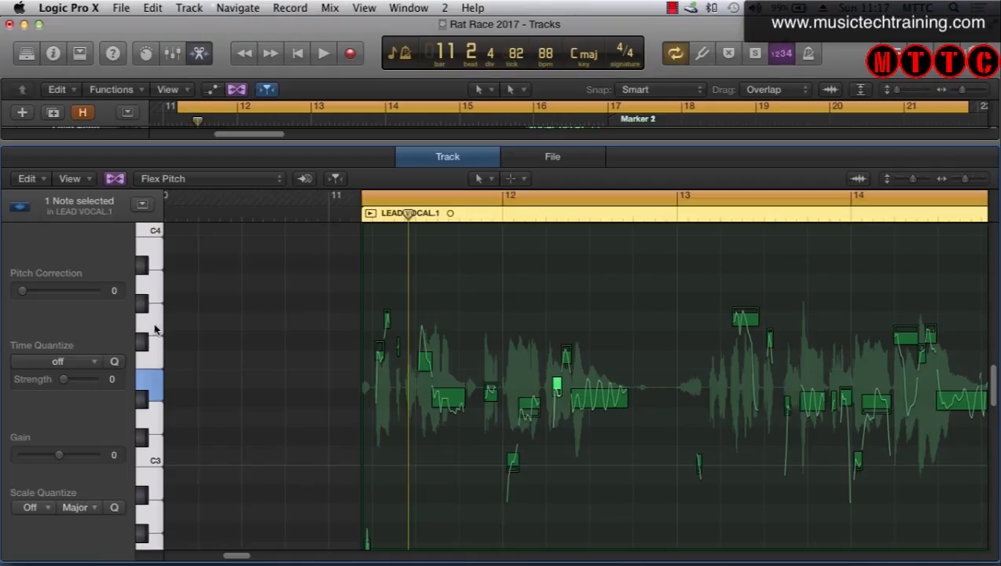
left_click(155, 329)
scroll(612, 327, "down", 1)
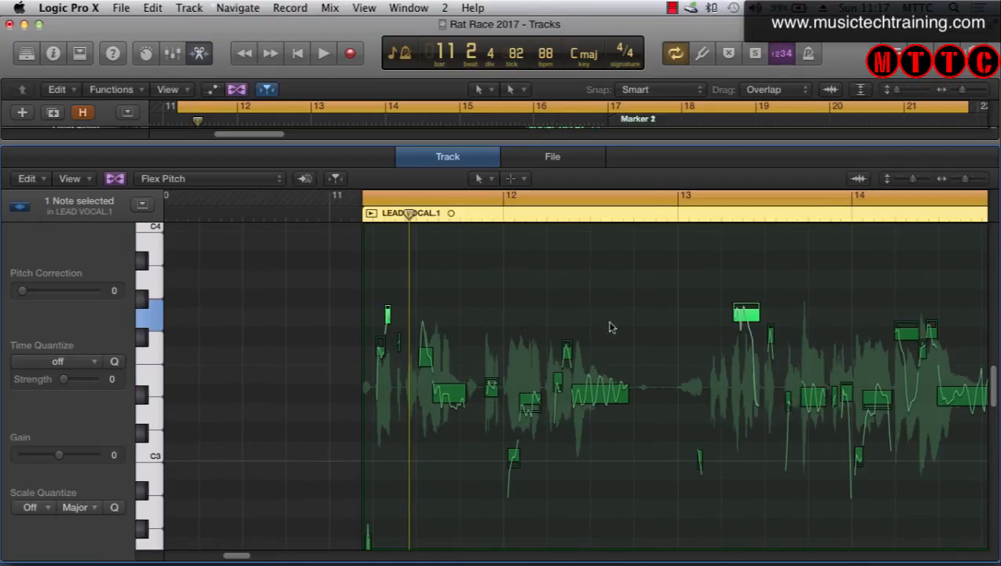
Set all selected G3 notes to perfect pitch and look through the rest of the vocal region.
left_click(746, 312)
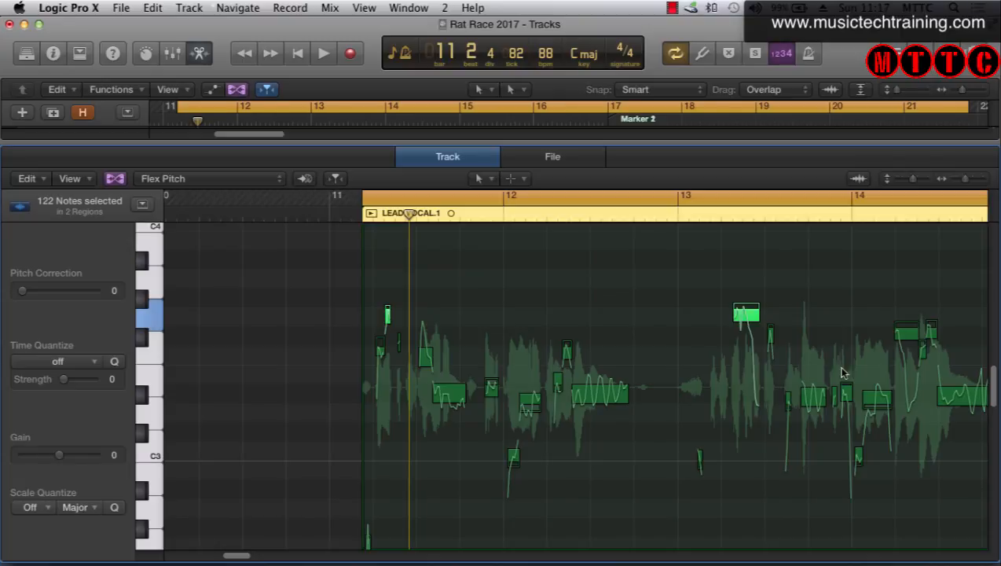
right_click(748, 314)
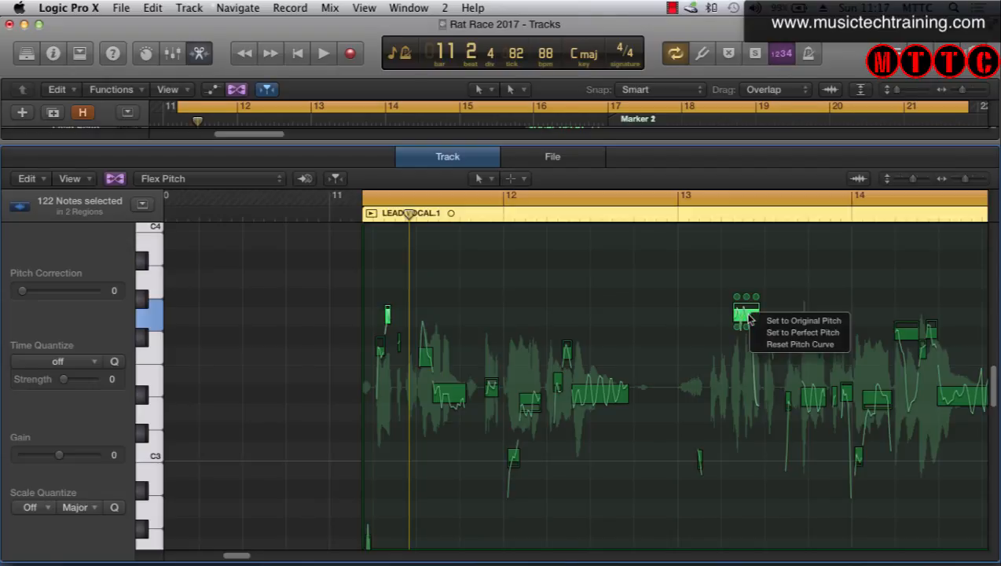
left_click(801, 333)
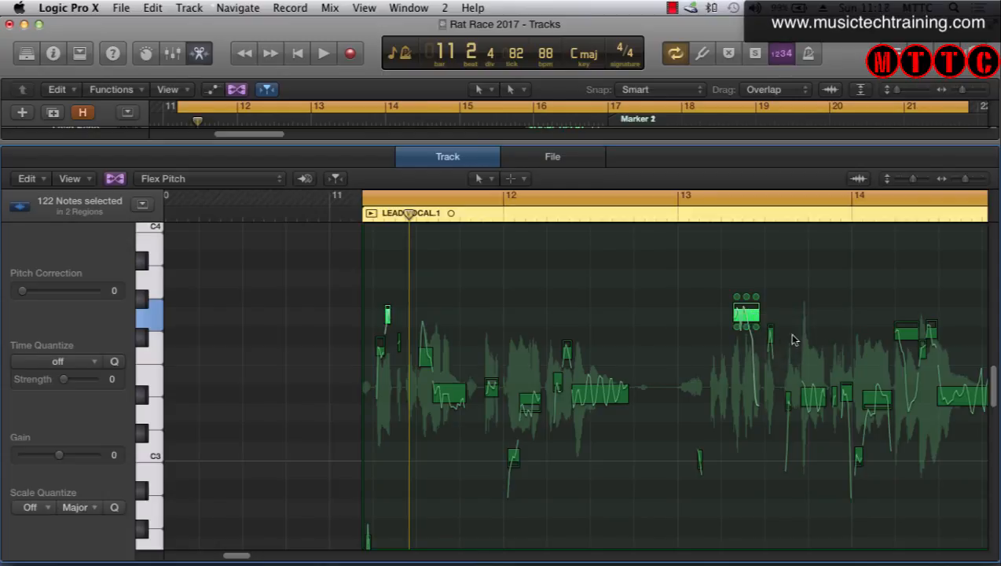
left_click_drag(235, 555, 286, 556)
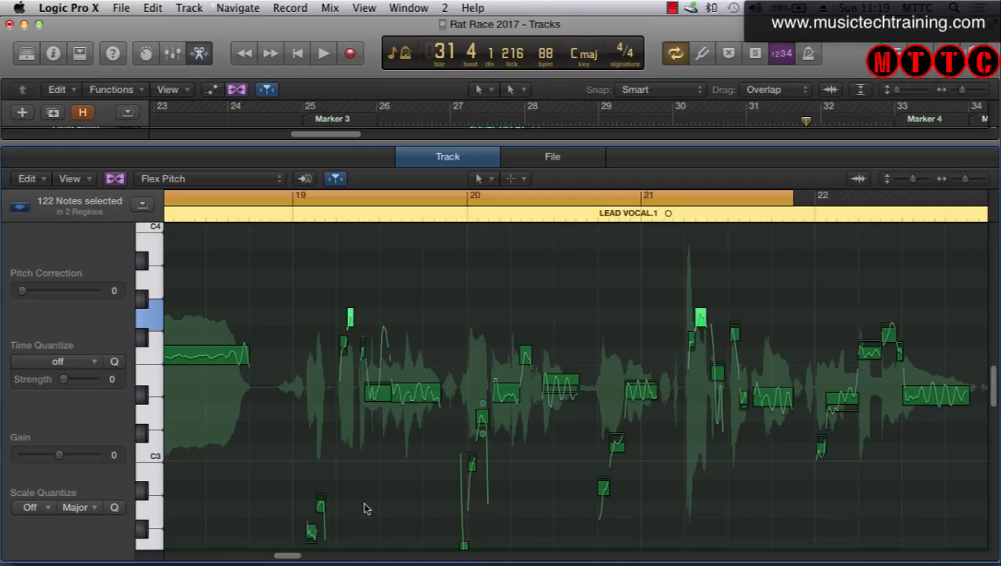
Return all selected G3 notes to their original pitch, starting from the note between bars 13 and 14.
left_click_drag(293, 556, 254, 555)
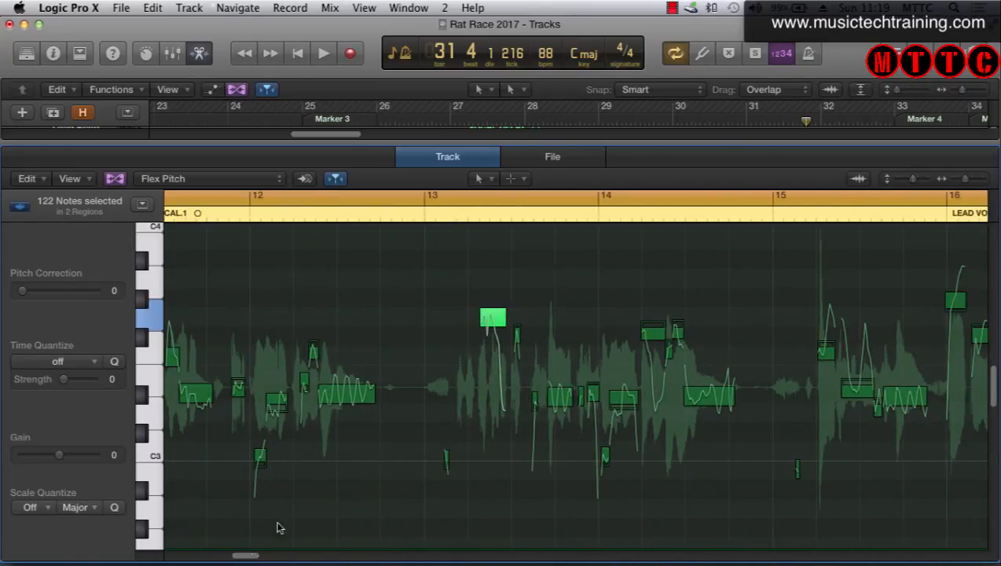
right_click(495, 318)
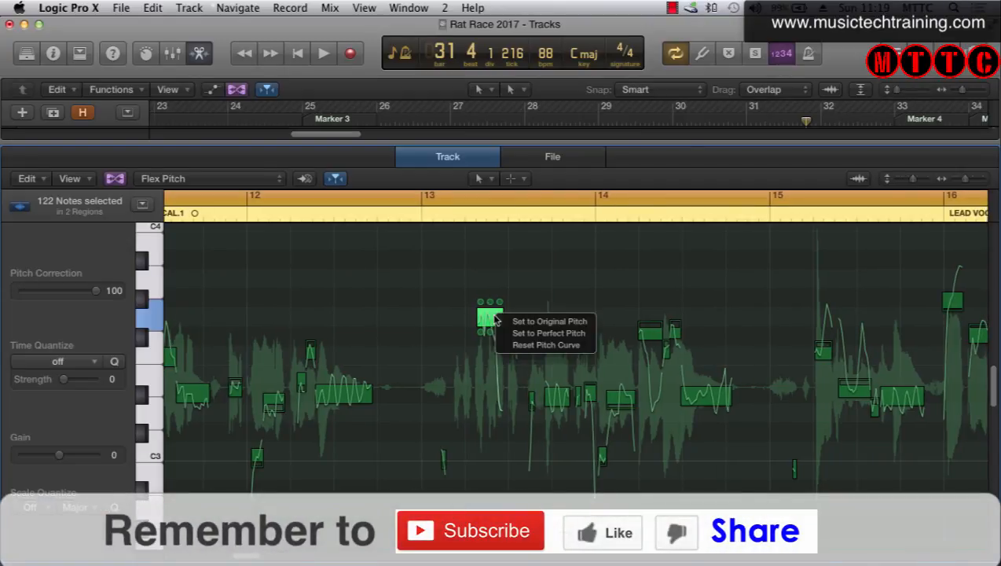
left_click(559, 322)
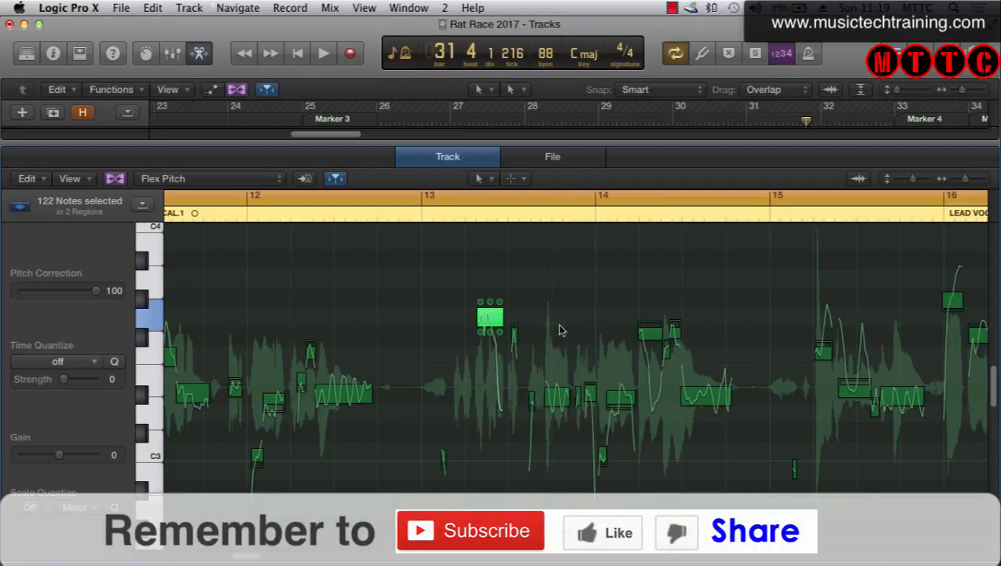
scroll(324, 339, "left", 5)
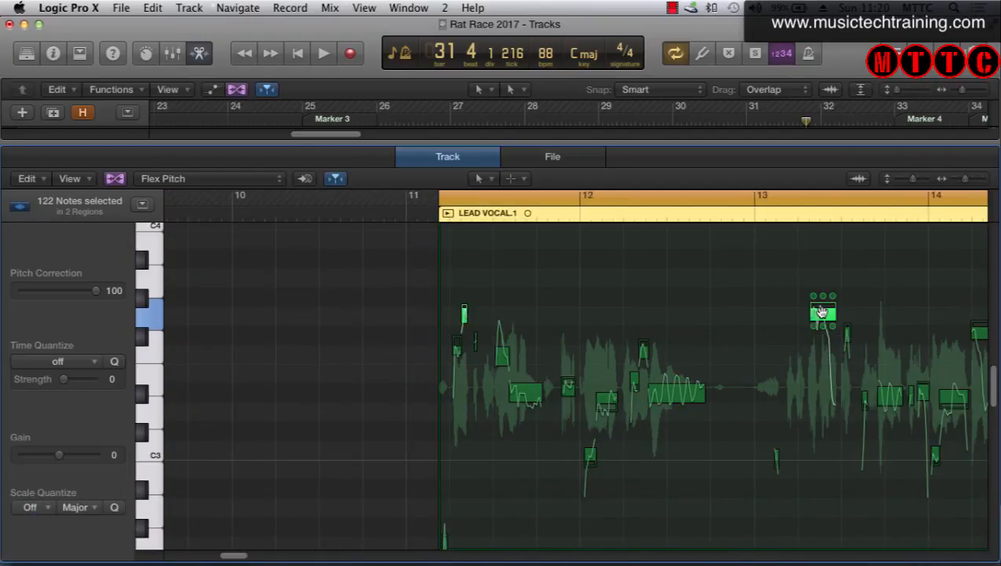
Move all D#3 notes together down to D3 and back to D#3, and deselect them.
scroll(157, 341, "left", 1)
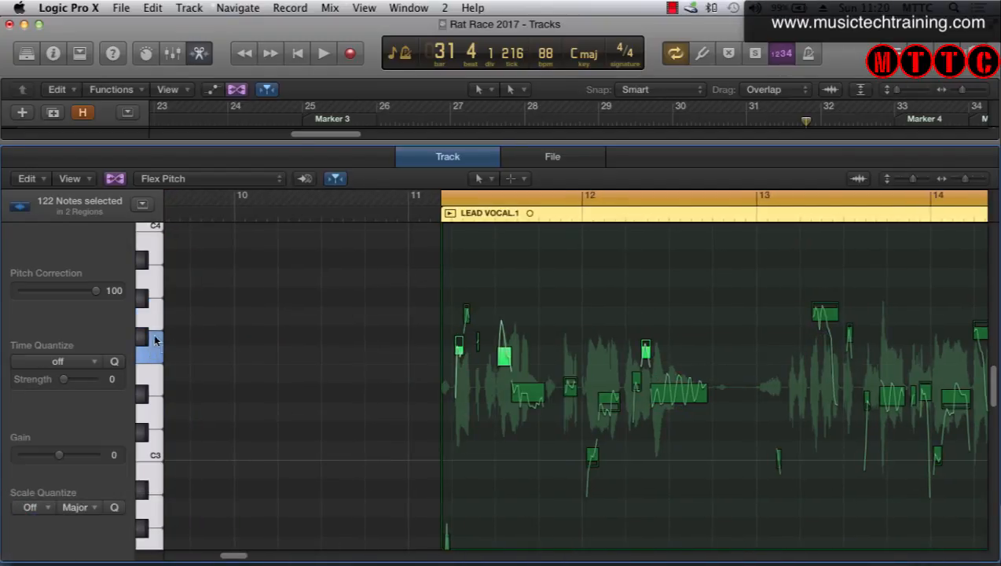
left_click(528, 393)
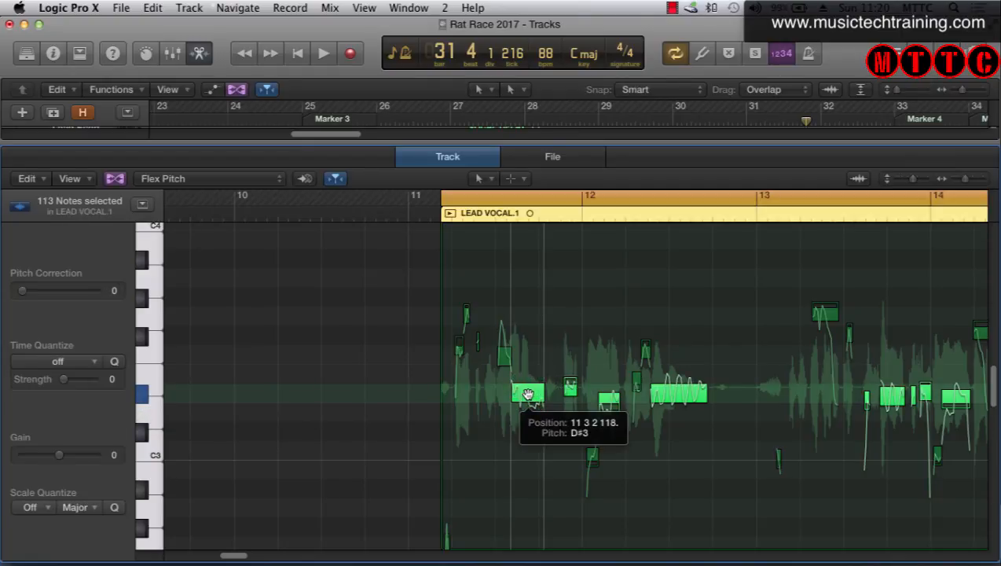
left_click_drag(528, 393, 530, 420)
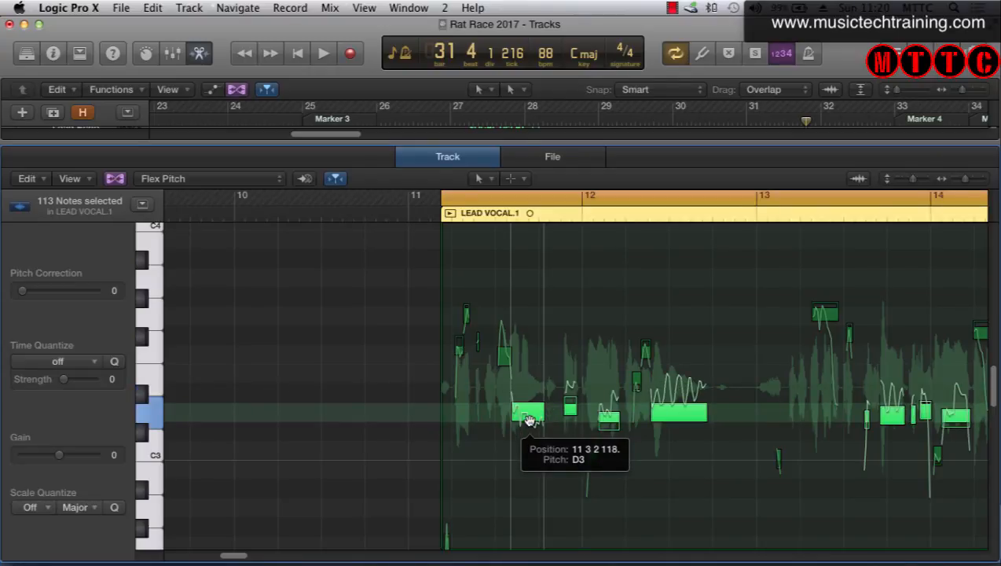
left_click_drag(529, 420, 529, 421)
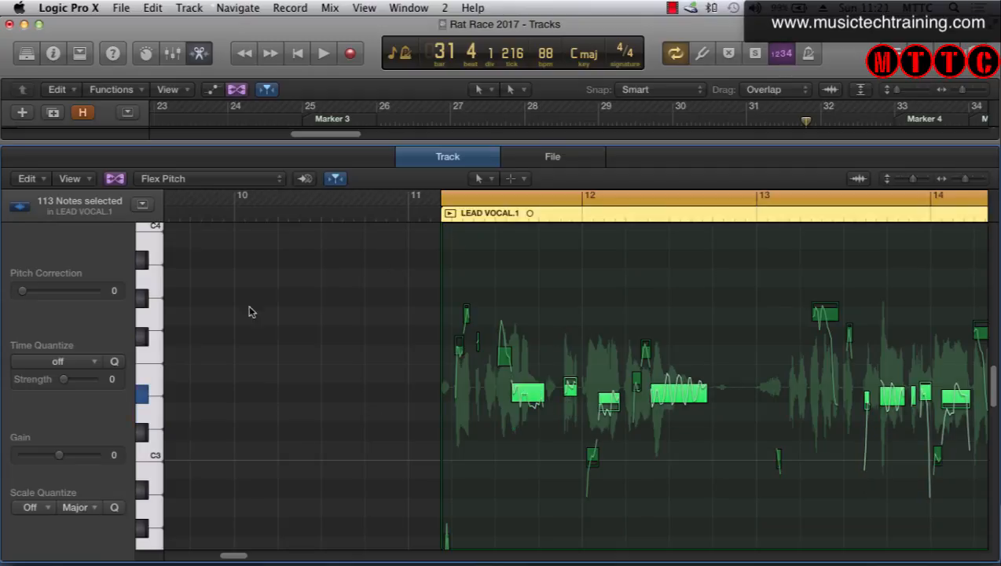
left_click(270, 342)
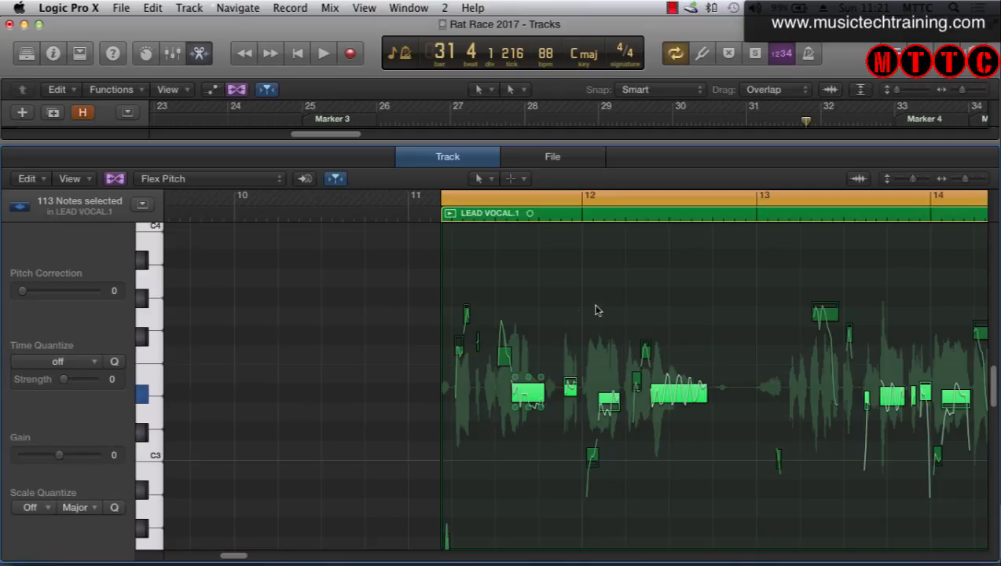
left_click(542, 299)
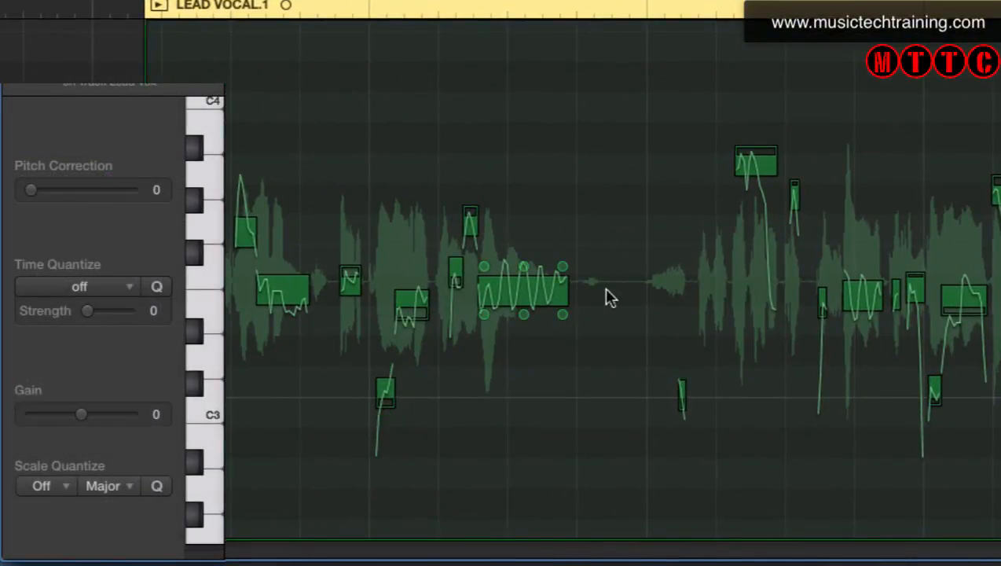
Raise the gain of the short C3 note just after bar 13 to 27 and bring it back to 0.
left_click(681, 393)
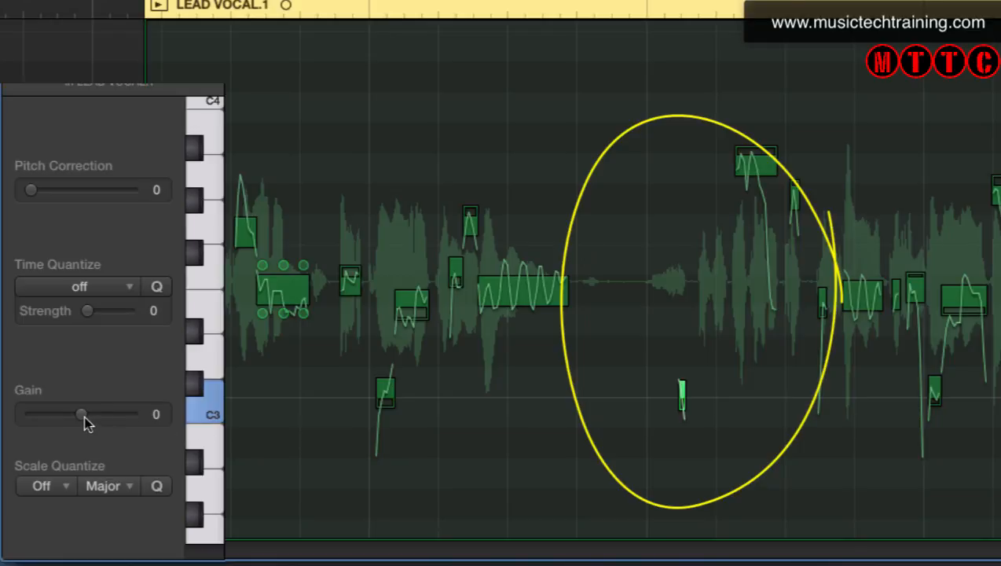
left_click_drag(84, 414, 94, 418)
left_click_drag(93, 416, 127, 416)
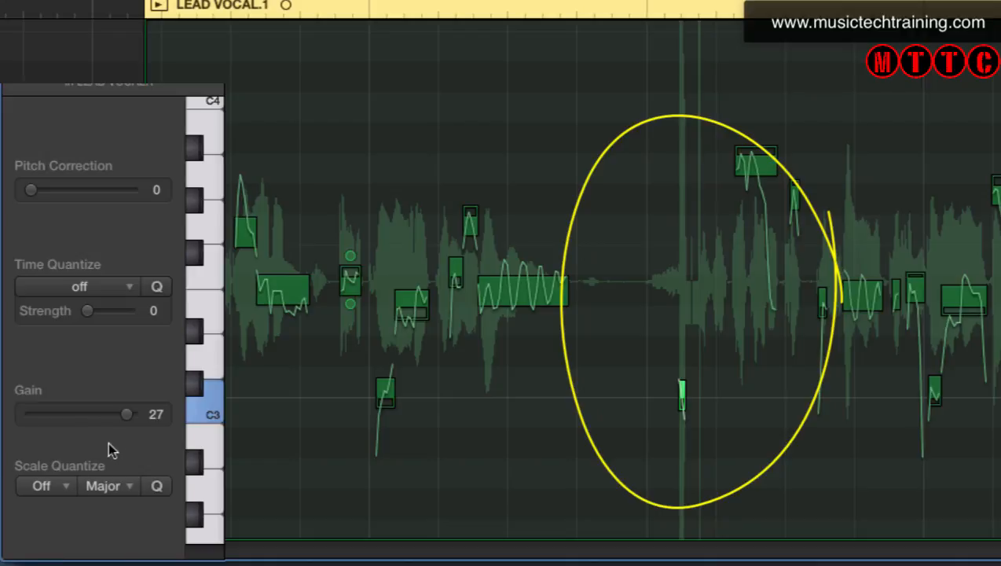
left_click_drag(129, 422, 69, 421)
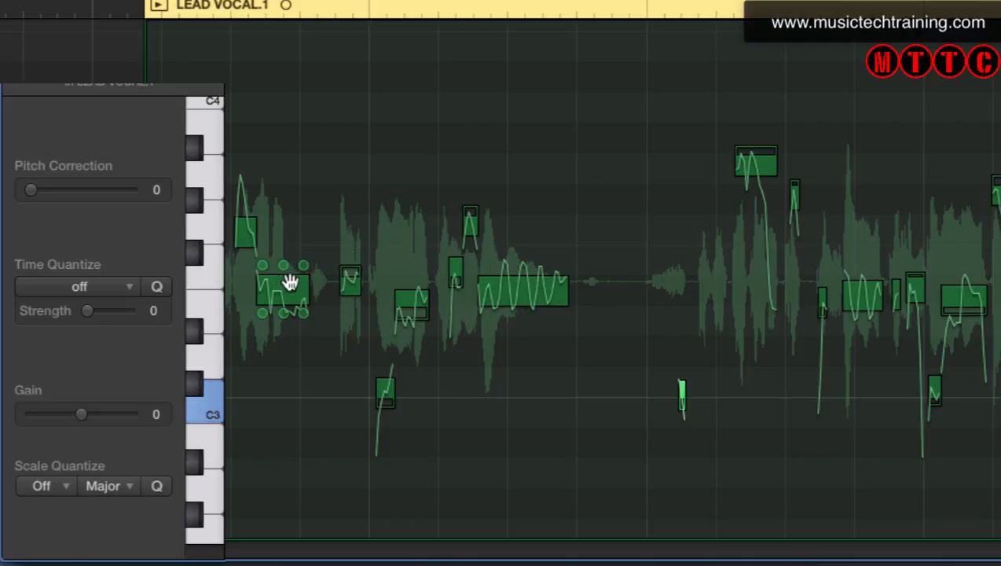
Select every note in the LEAD VOCAL.1 region.
mouse_move(550, 317)
mouse_move(593, 335)
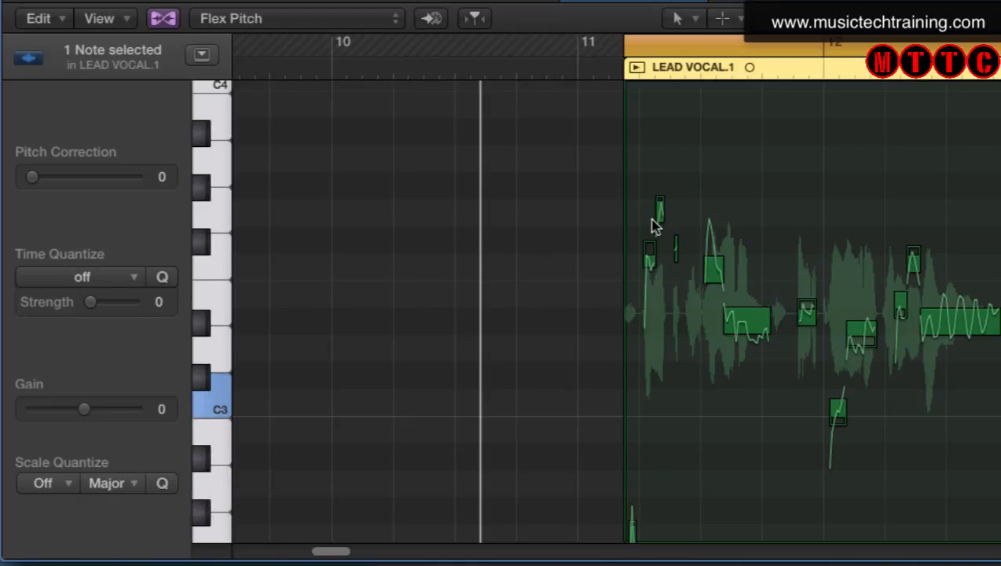
left_click_drag(573, 148, 1000, 489)
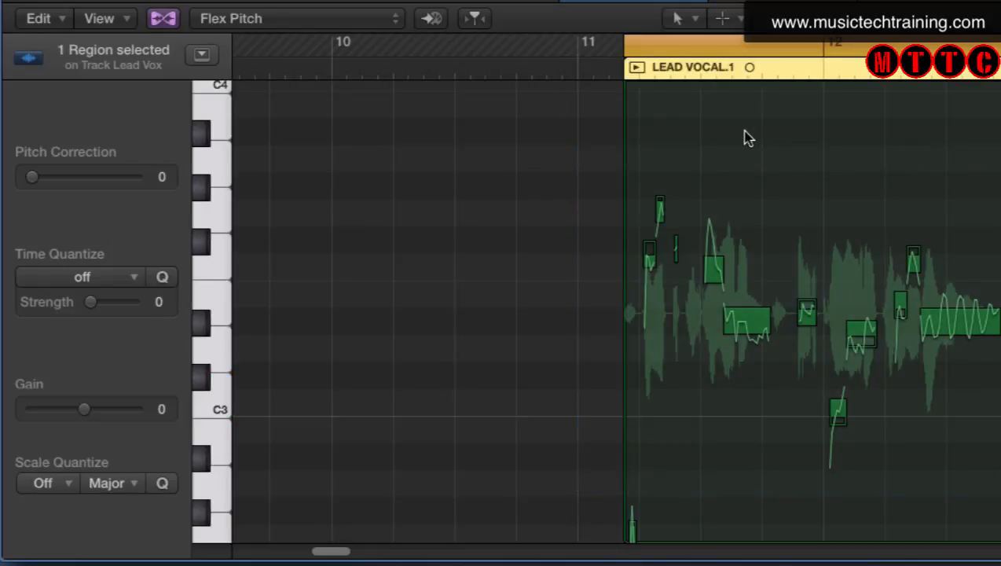
key("super+a")
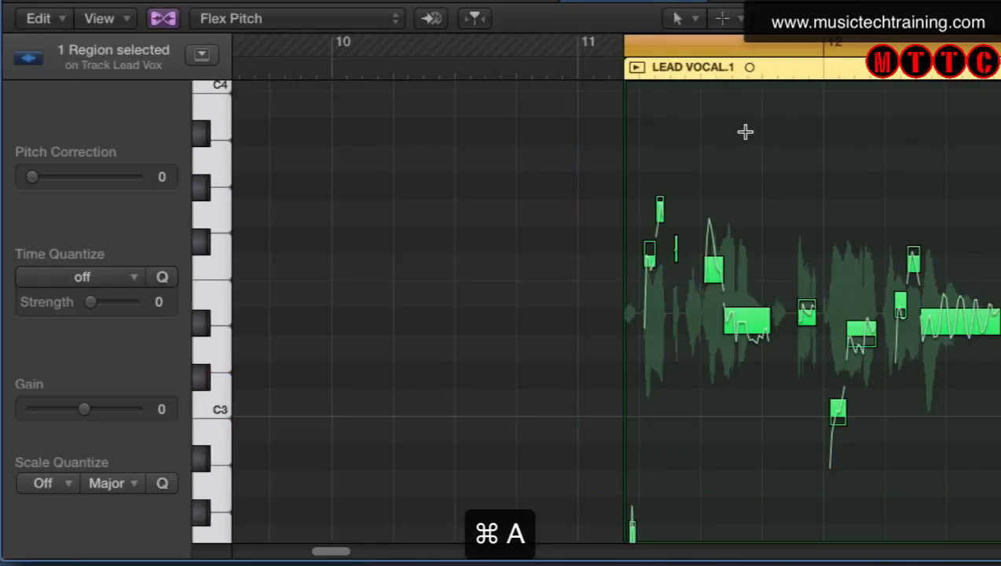
Listen to the opening phrase of the lead vocal with no scale quantization applied.
left_click_drag(336, 551, 342, 551)
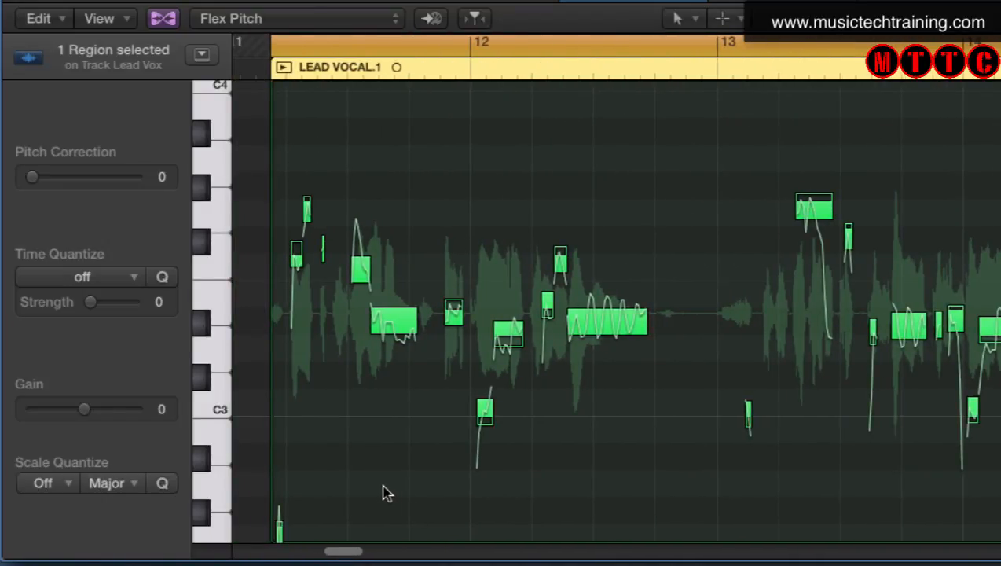
key("space")
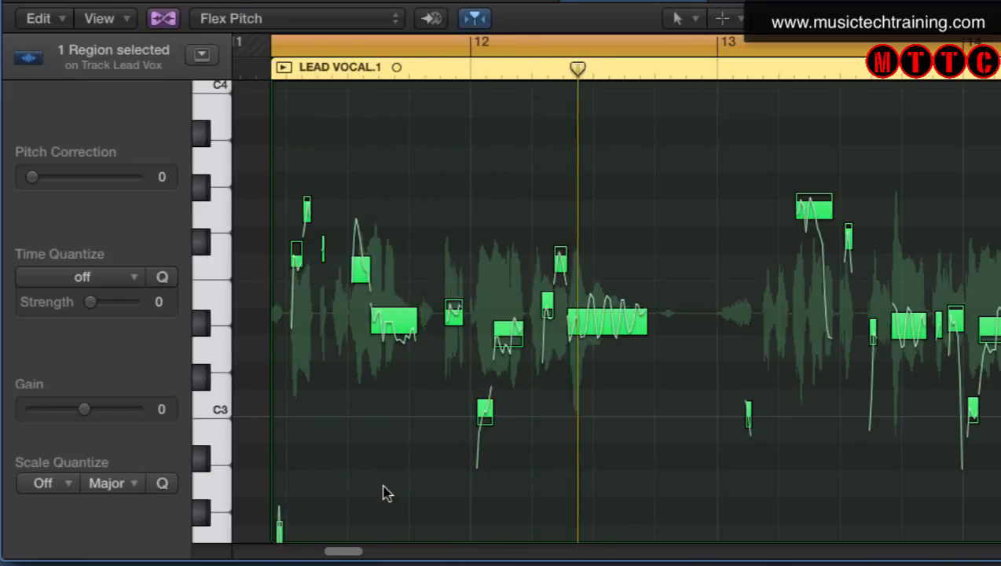
key("space")
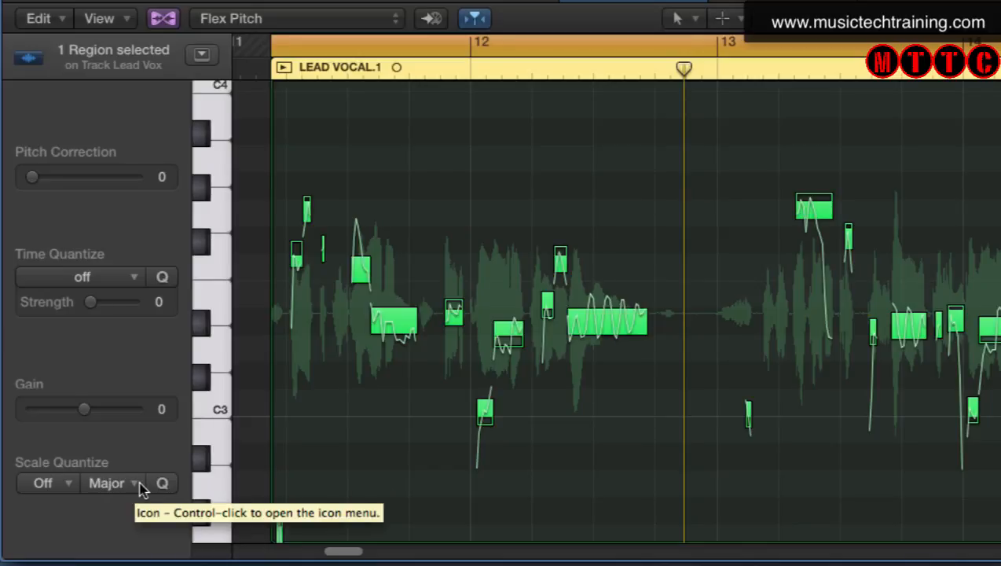
Scale-quantize all selected notes to C Major and listen to the opening phrase.
left_click(67, 485)
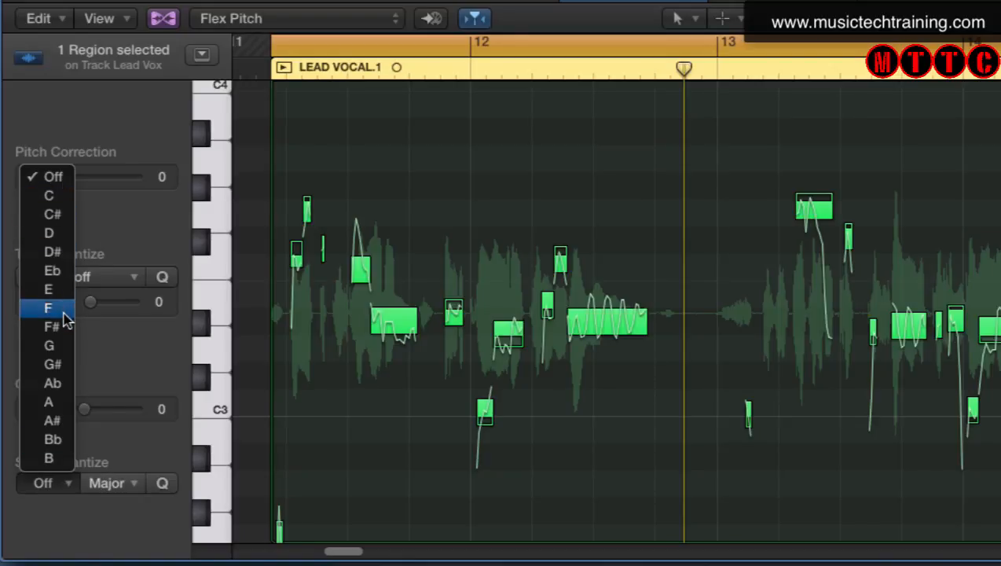
left_click(57, 200)
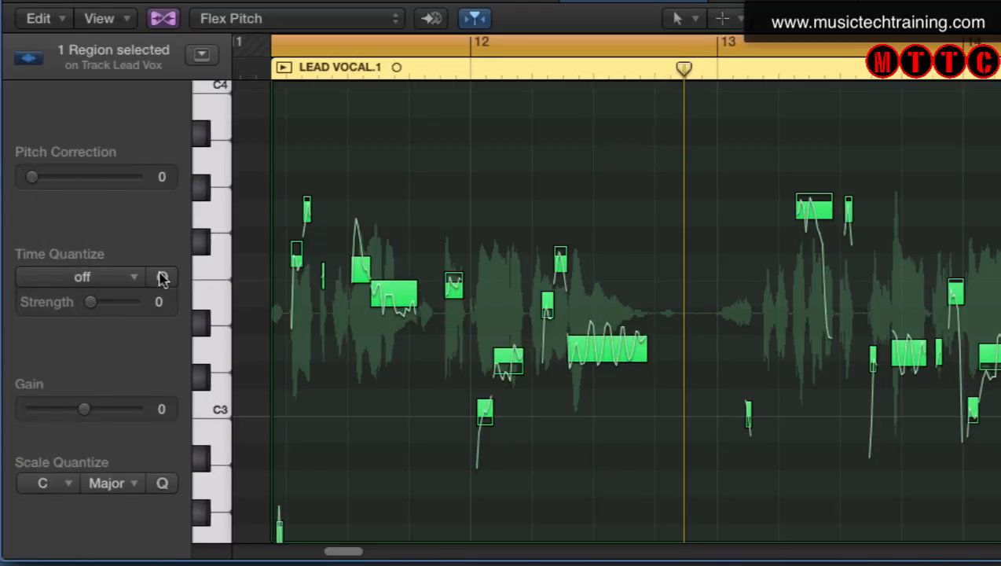
key("space")
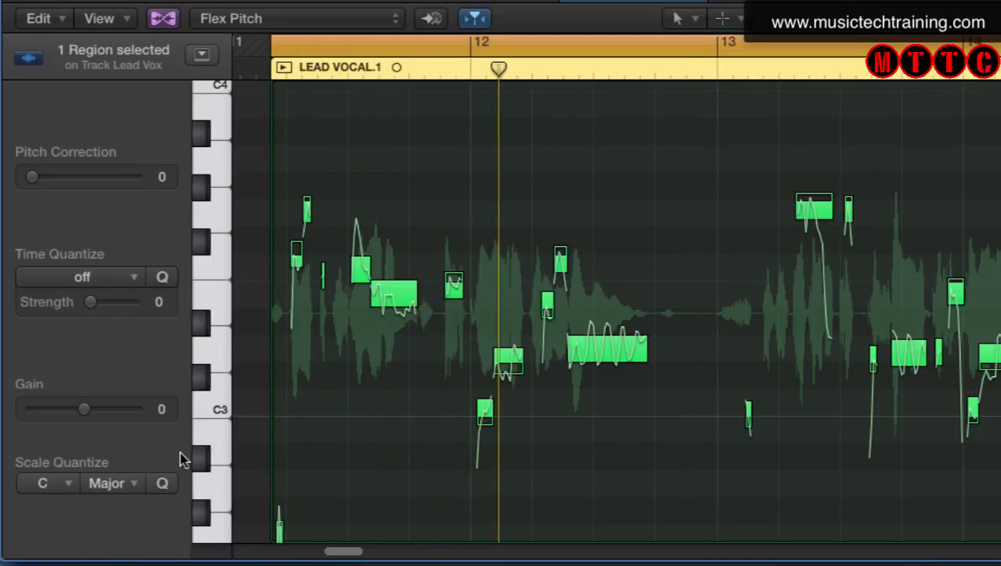
key("space")
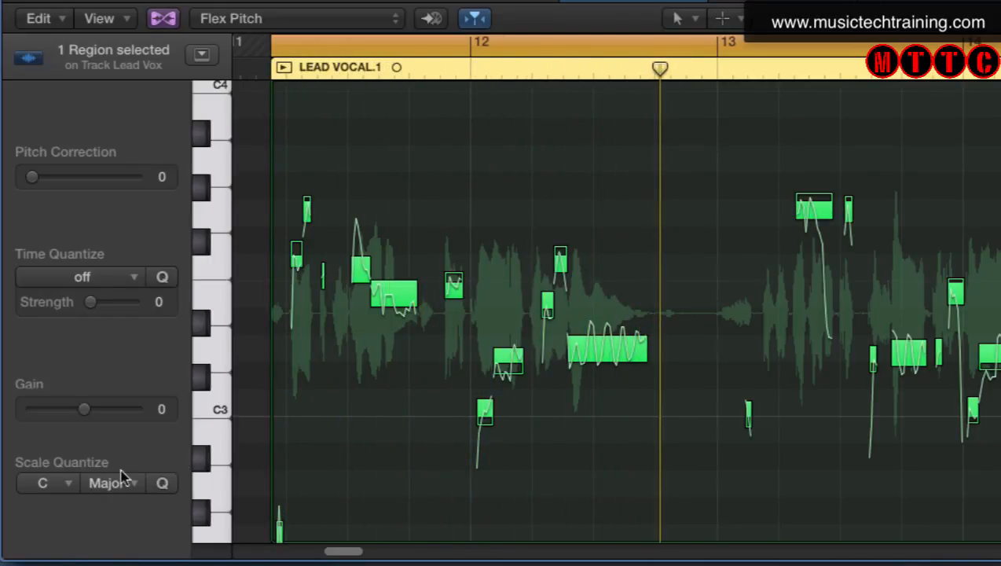
Change the scale quantization of the selected notes to C Natural Minor and listen to the phrase.
left_click(134, 484)
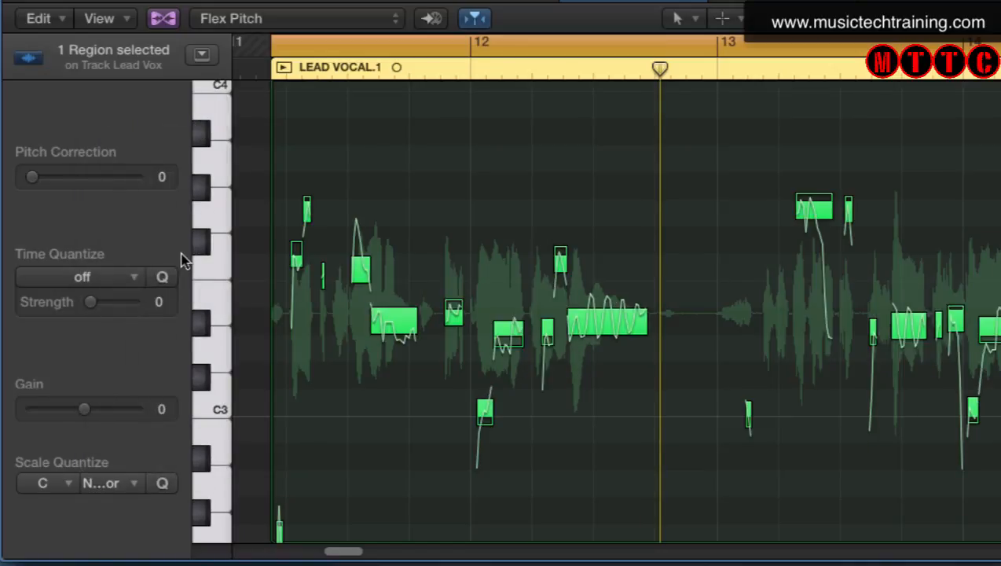
key("space")
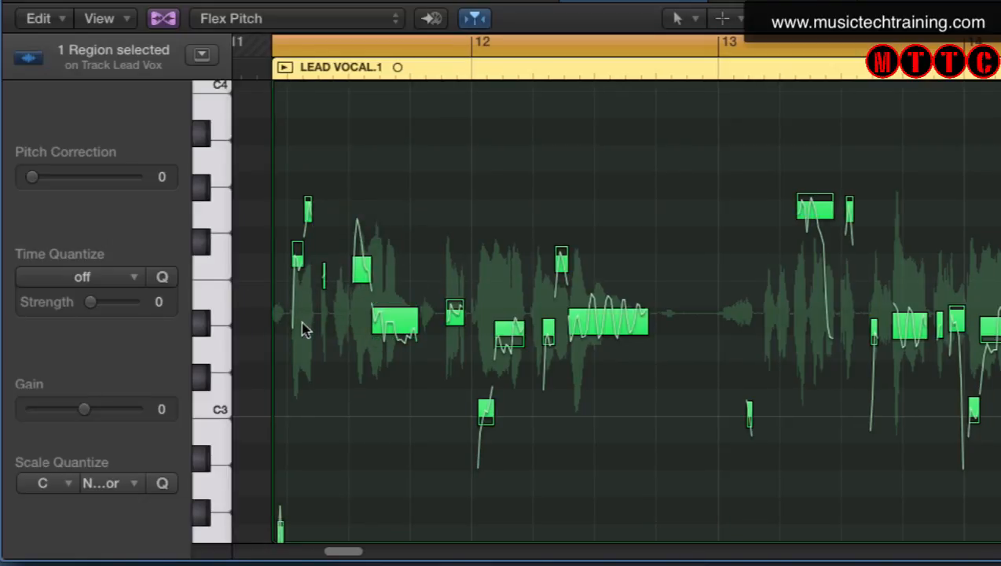
mouse_move(377, 343)
scroll(305, 478, "down", 2)
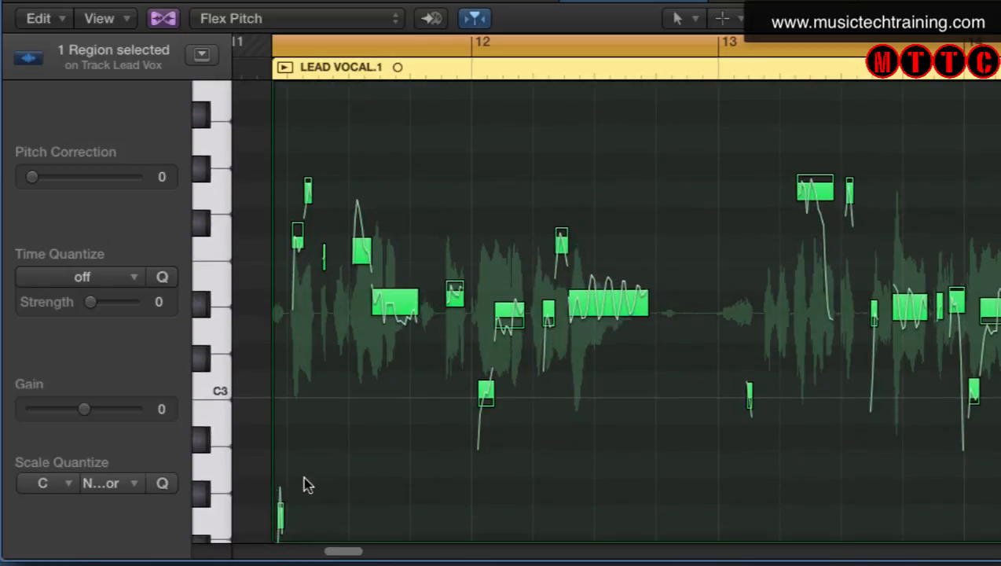
Switch the scale quantization of the selected notes back to Major.
left_click(140, 488)
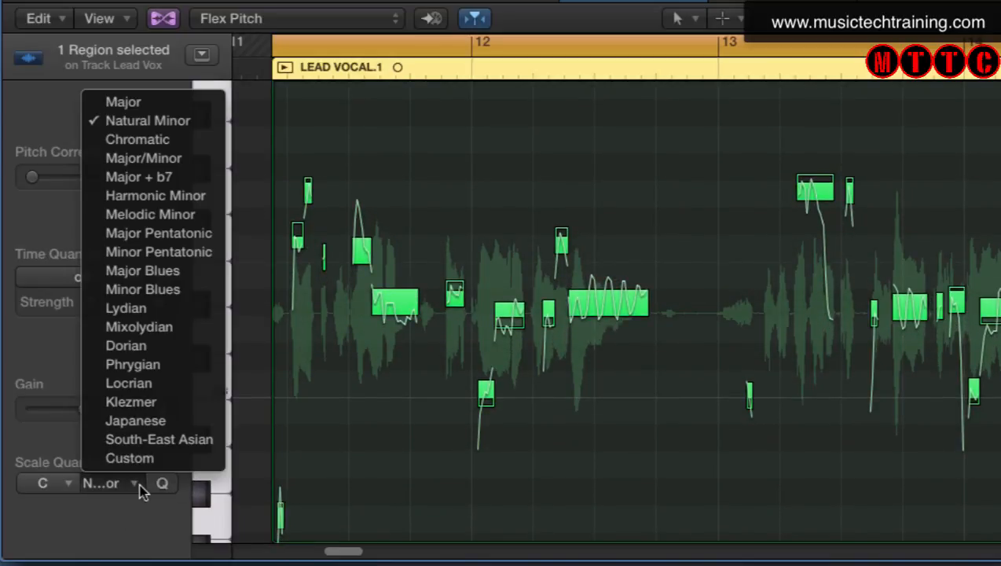
left_click(125, 102)
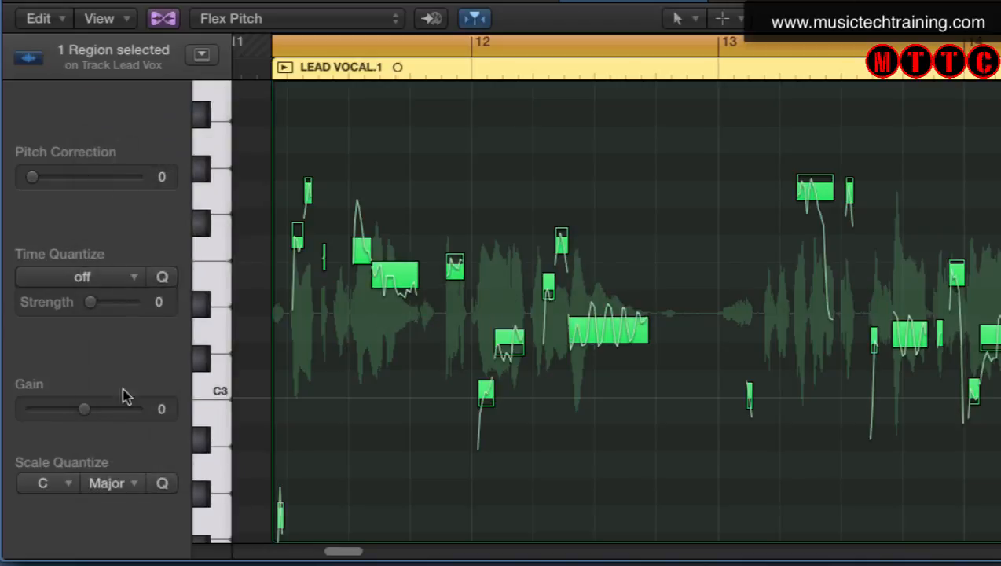
Turn off scale quantization for the selected notes and clear the note selection.
left_click(66, 481)
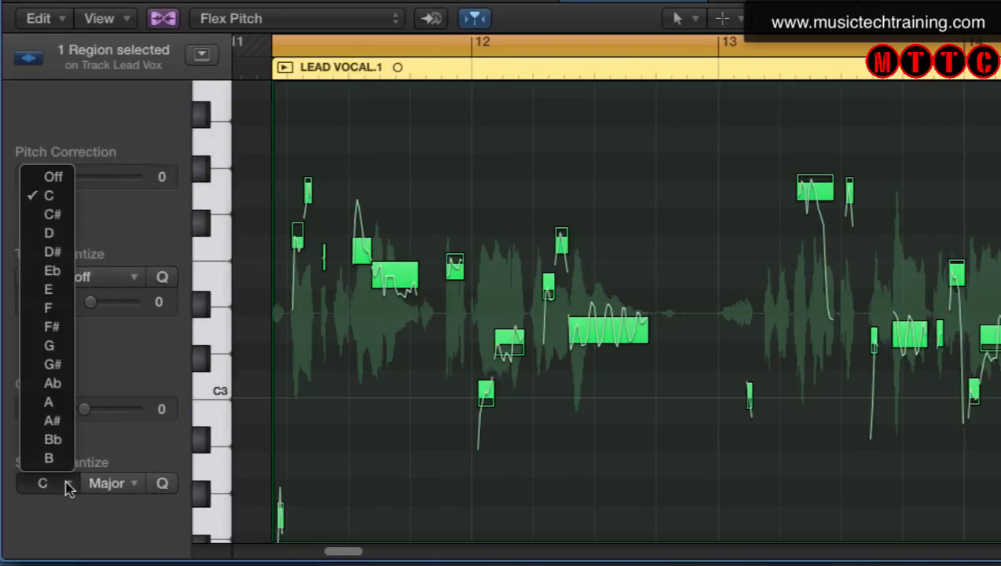
left_click(51, 176)
left_click(451, 167)
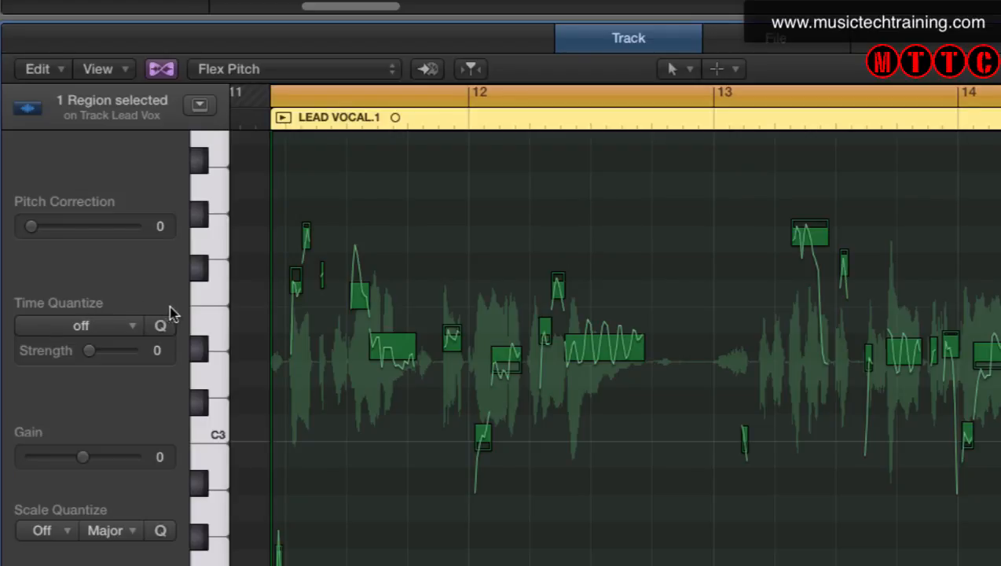
Select the long sustained note between bars 12 and 13 and switch the transport's LCD display to Custom.
mouse_move(651, 316)
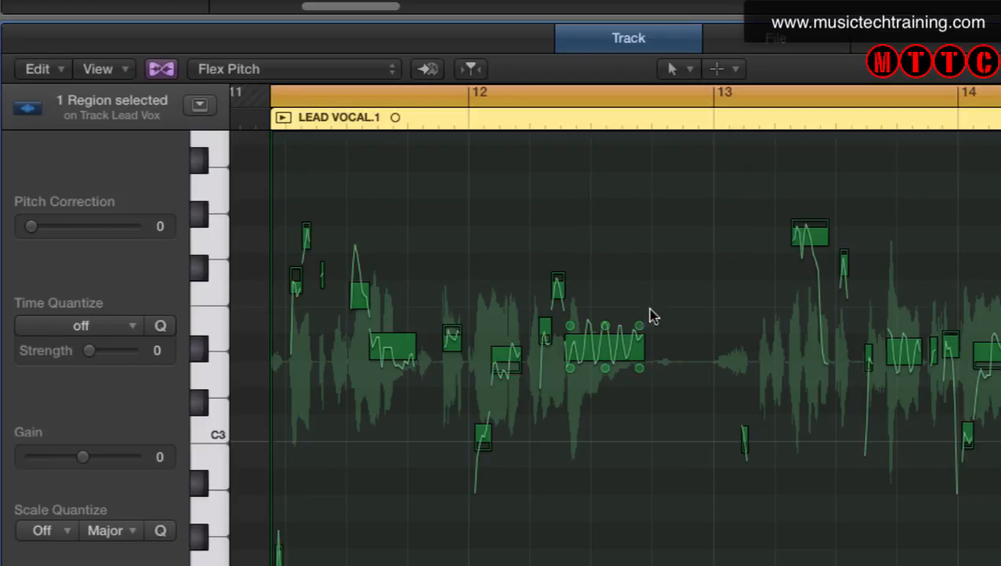
left_click(602, 334)
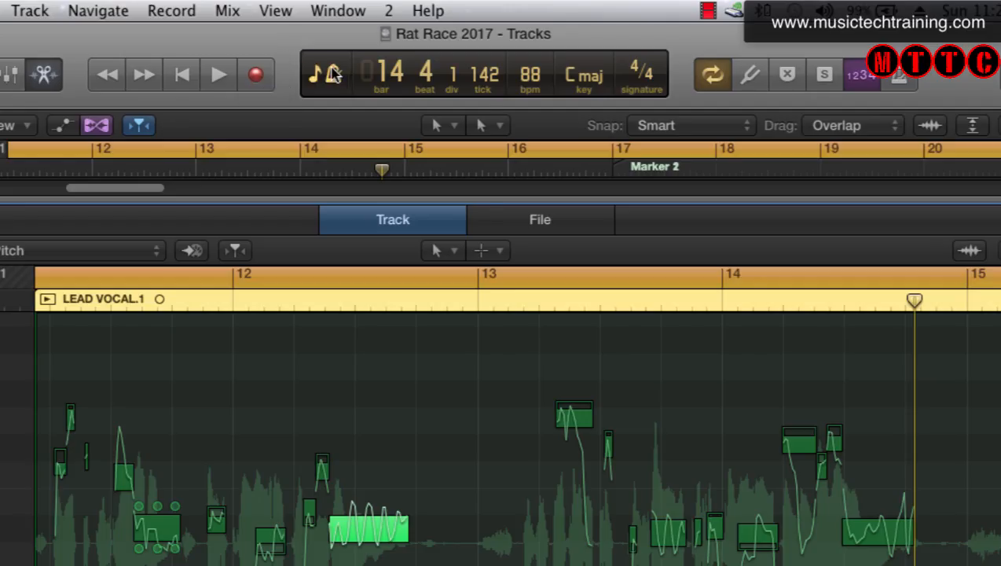
left_click(334, 75)
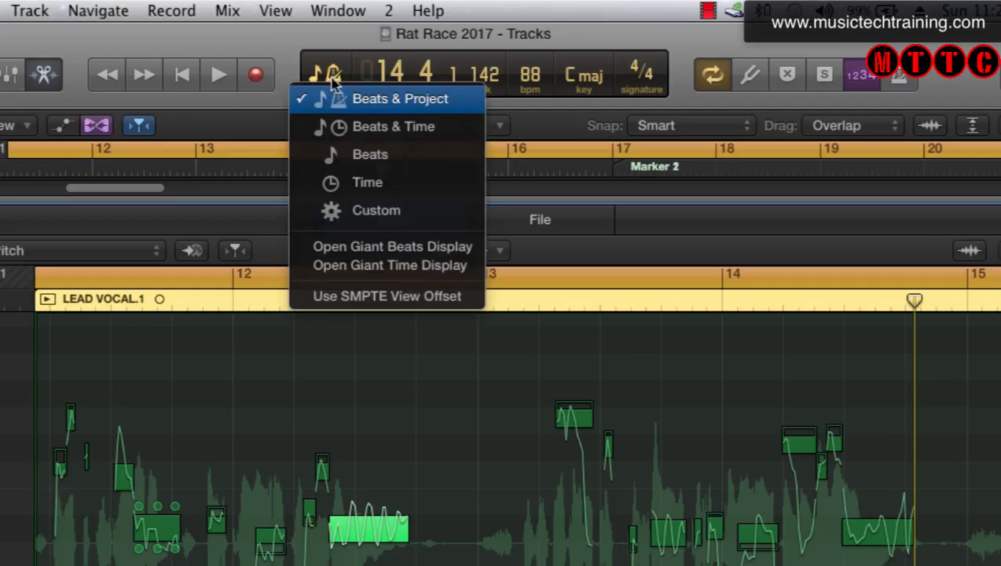
left_click(403, 209)
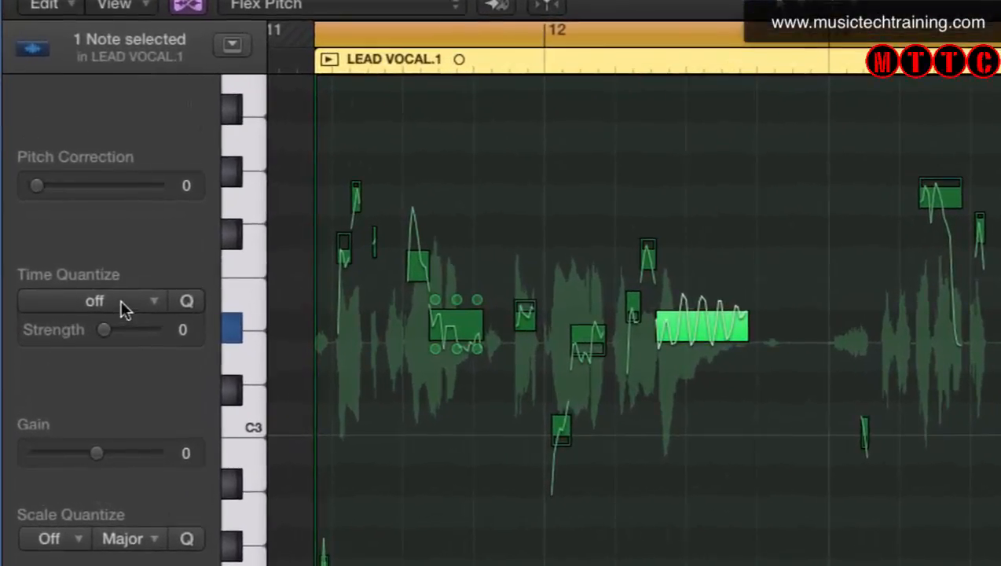
Apply 1/16 Note time quantization to the selected long note.
left_click(76, 362)
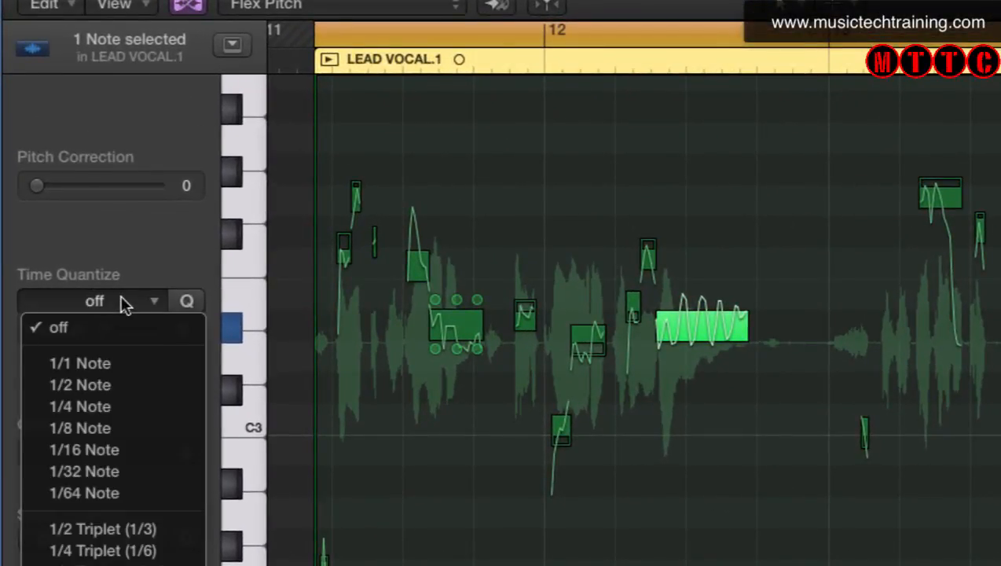
left_click(130, 451)
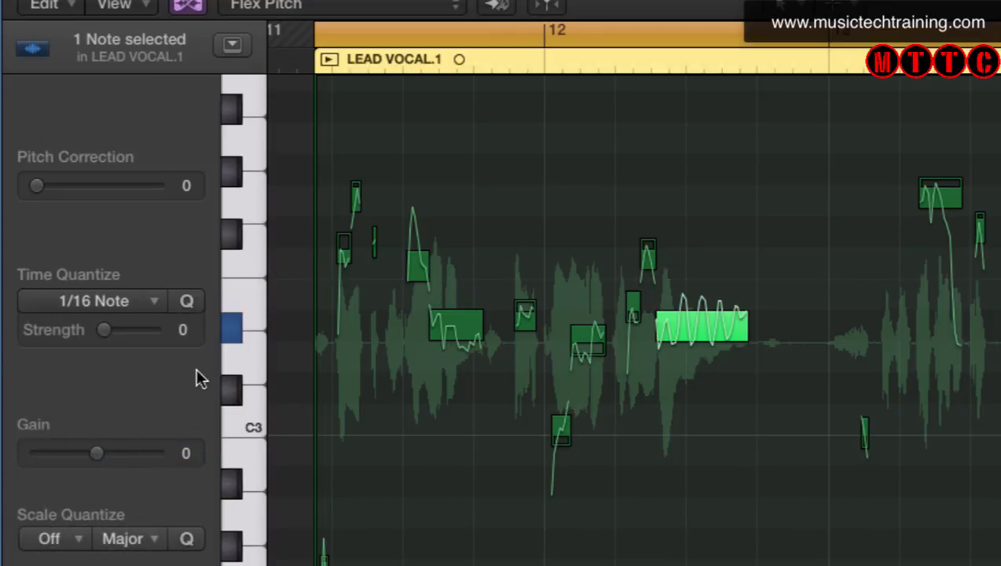
left_click(188, 303)
Try the long note's time-quantize strength at 100, and return it to 0.
left_click_drag(106, 333, 167, 339)
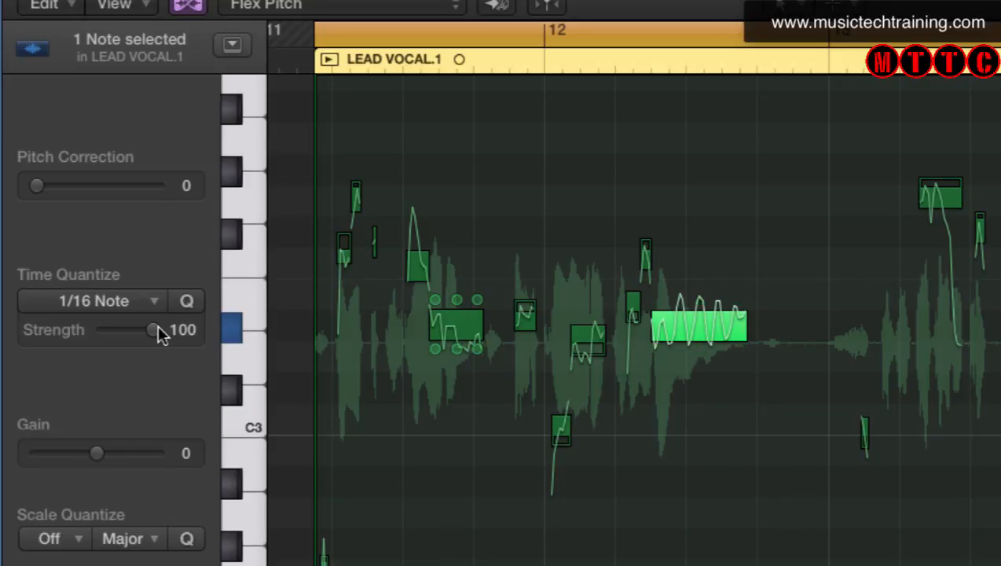
left_click_drag(156, 331, 89, 334)
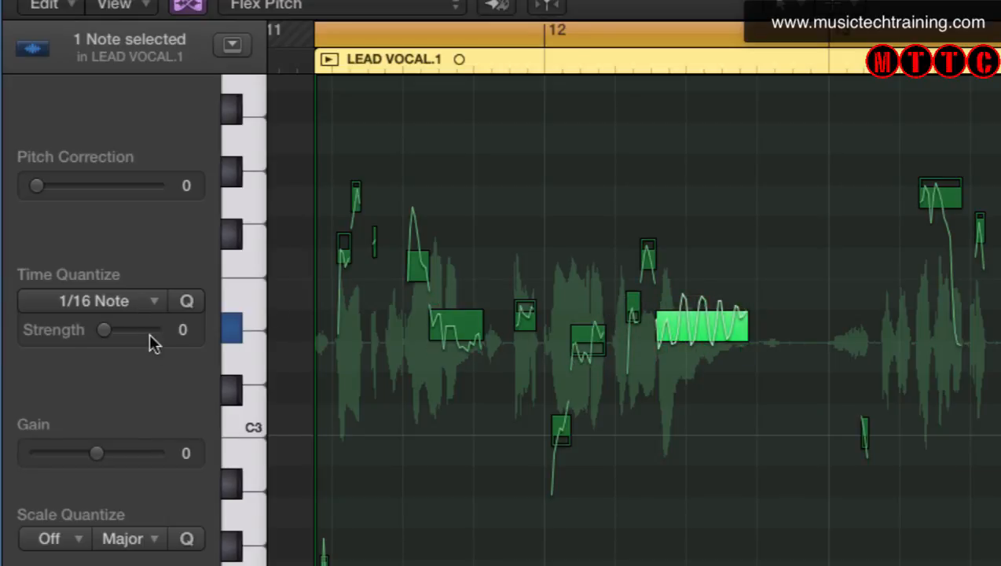
Select the wide note just before bar 12 and try adjusting its time-quantize strength.
left_click(450, 328)
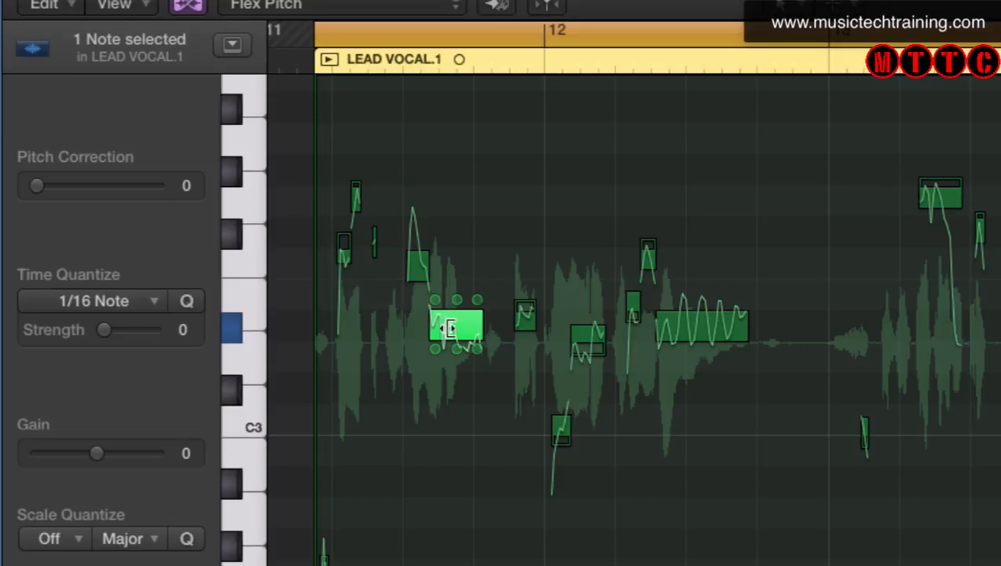
left_click(104, 331)
left_click_drag(103, 331, 69, 326)
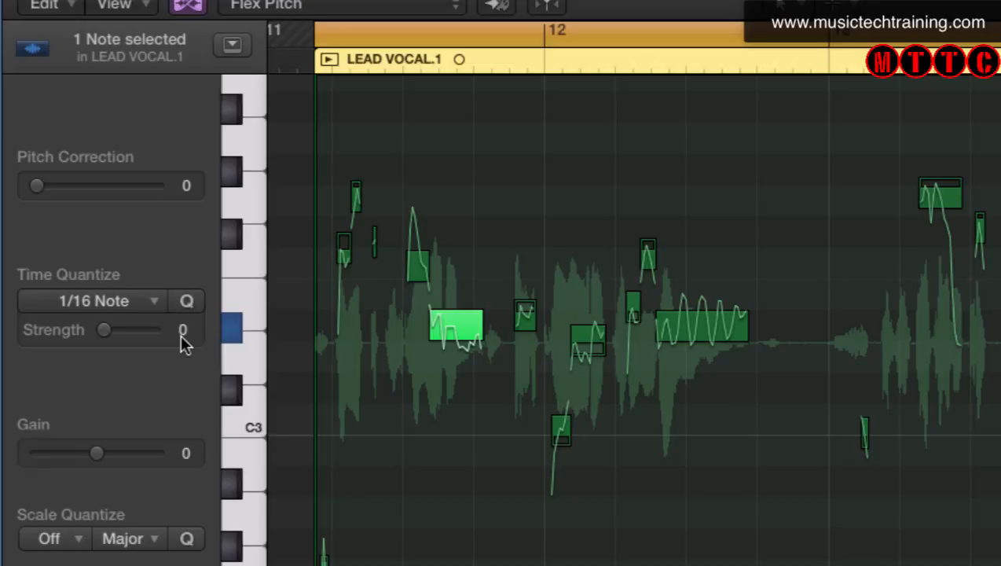
Open the time-quantize value choices for the selected note before bar 12.
left_click(161, 299)
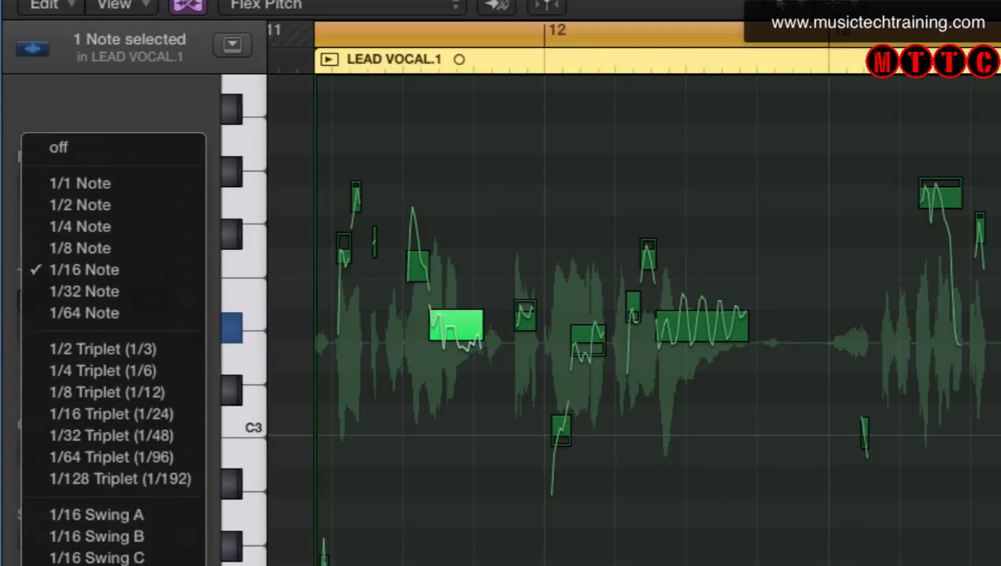